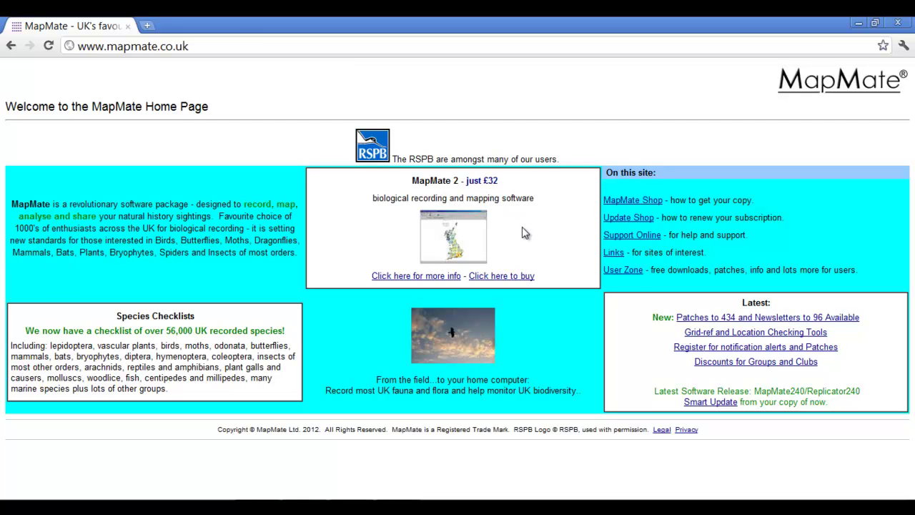
- Glance at UserZone and the empty User Registration form, then return to UserZone
click(624, 270)
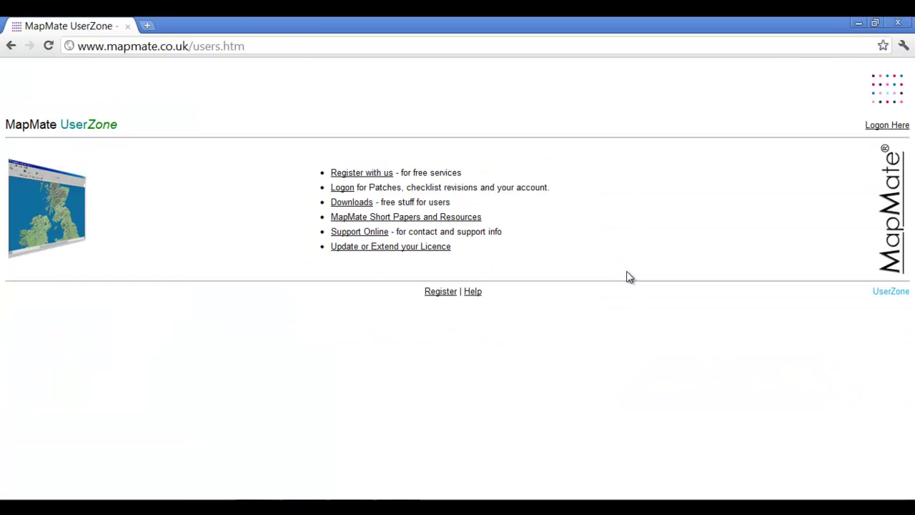
click(377, 176)
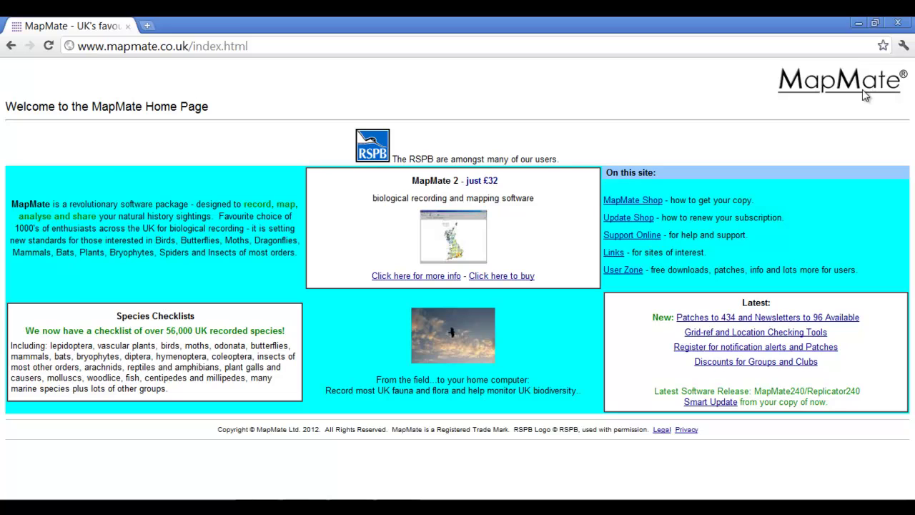
click(622, 270)
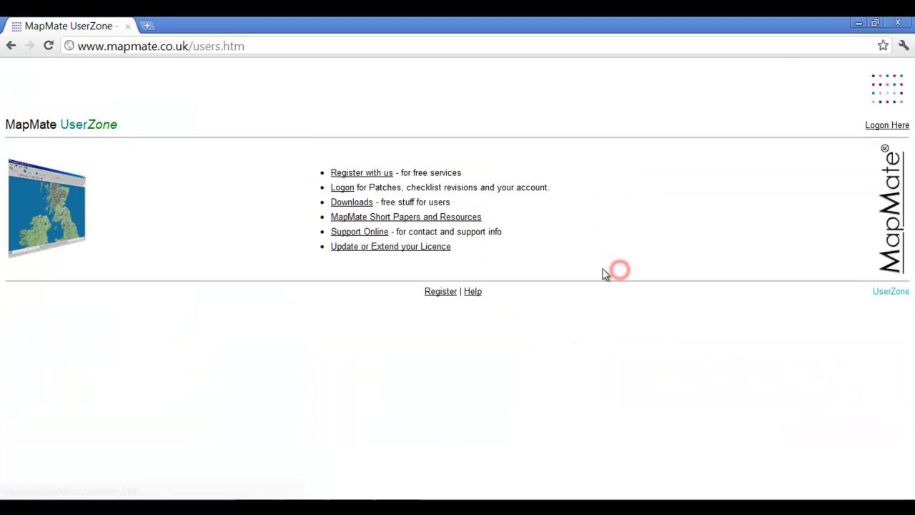
- Log on to the UserZone account with the CUK and account password
click(341, 187)
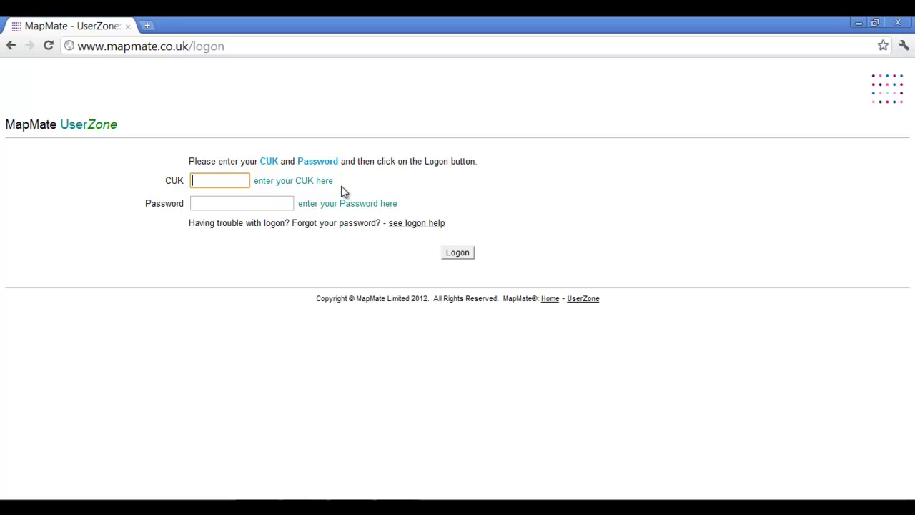
text(1pm)
click(257, 204)
text(••)
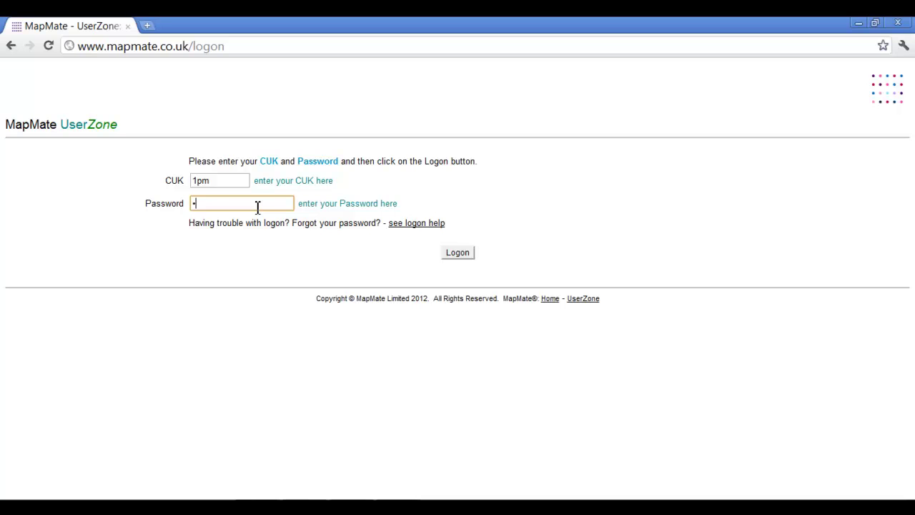
text(••••••)
click(458, 256)
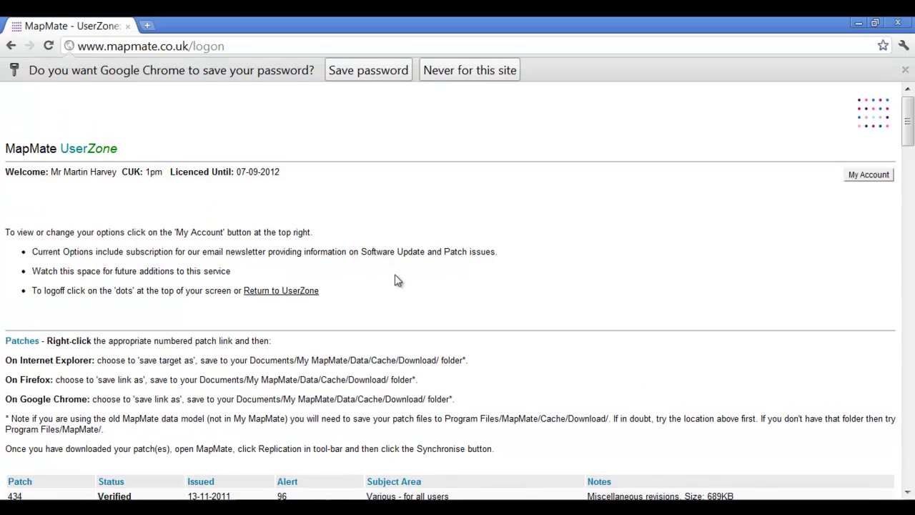
- Review the patch table and saving instructions, then close Chrome
scroll(505, 241, down, 3)
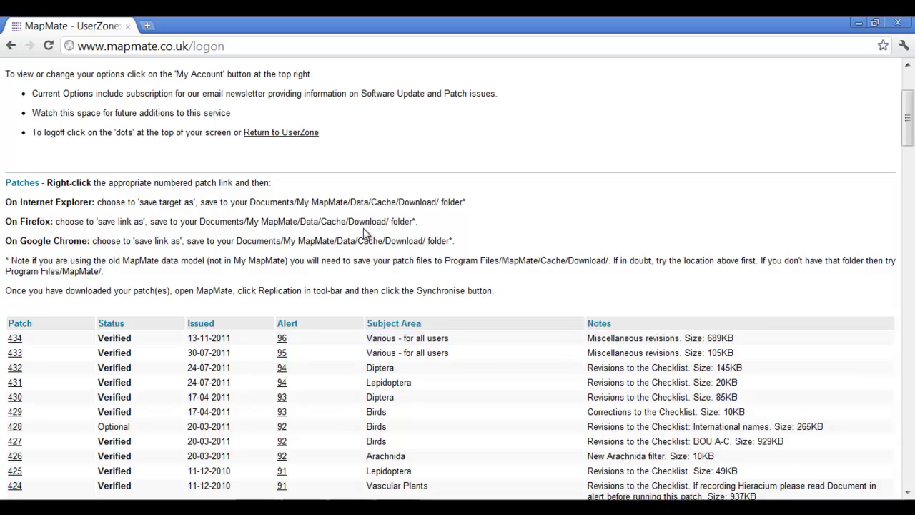
scroll(379, 212, up, 2)
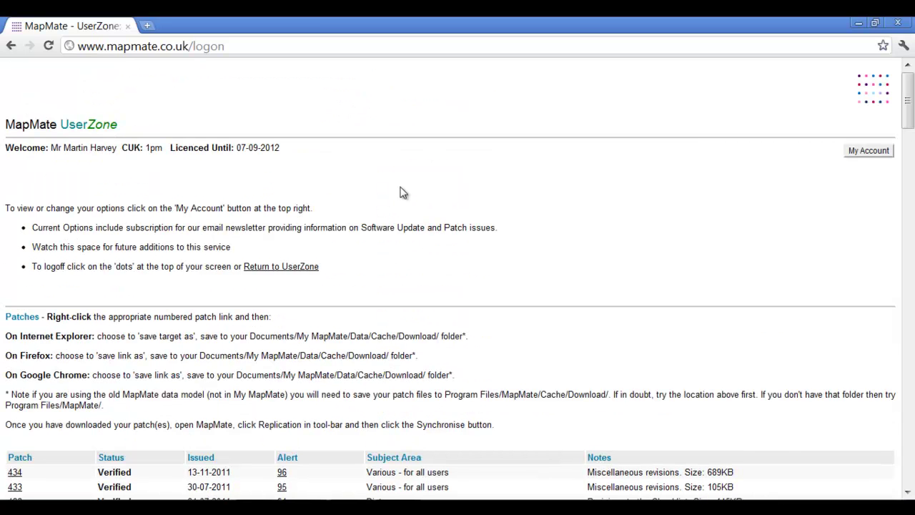
click(906, 23)
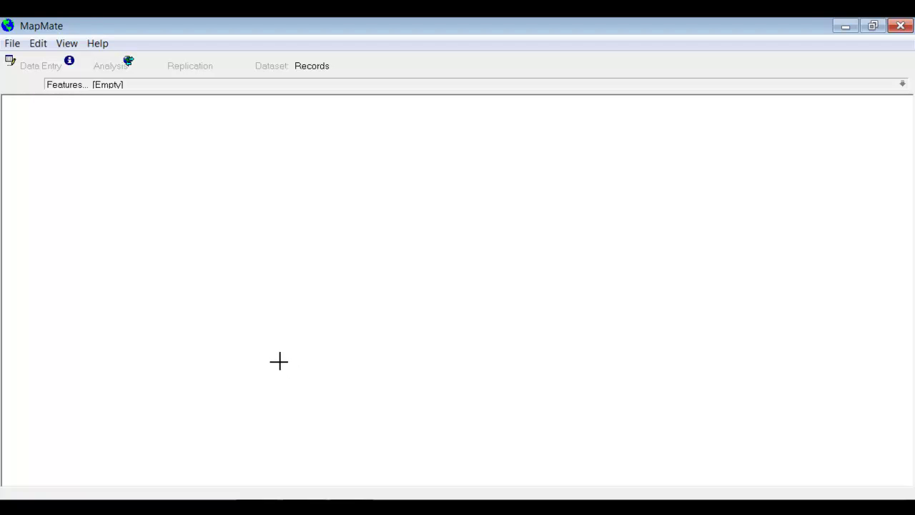
- Open the Replicator v240 synchronisation window from the Replication toolbar button
click(194, 69)
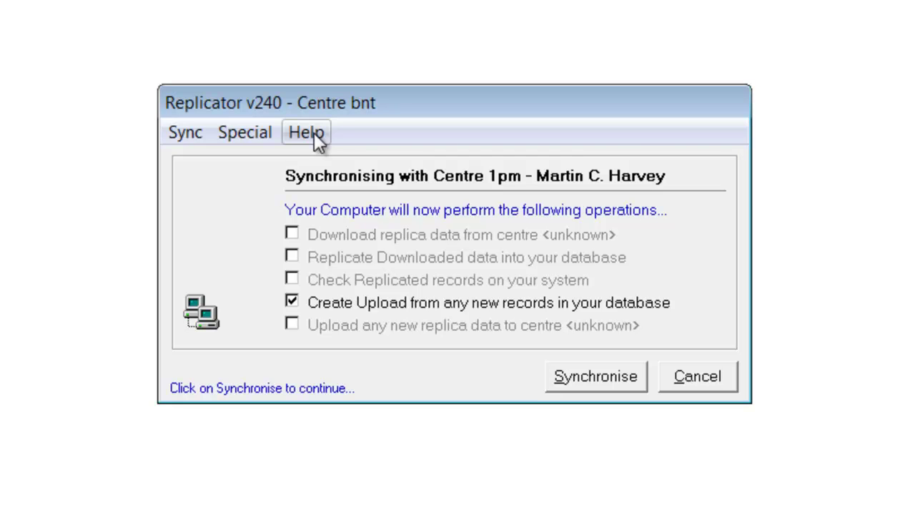
- Start a Help > Smart Software Update check against the MapMate File Server
click(315, 136)
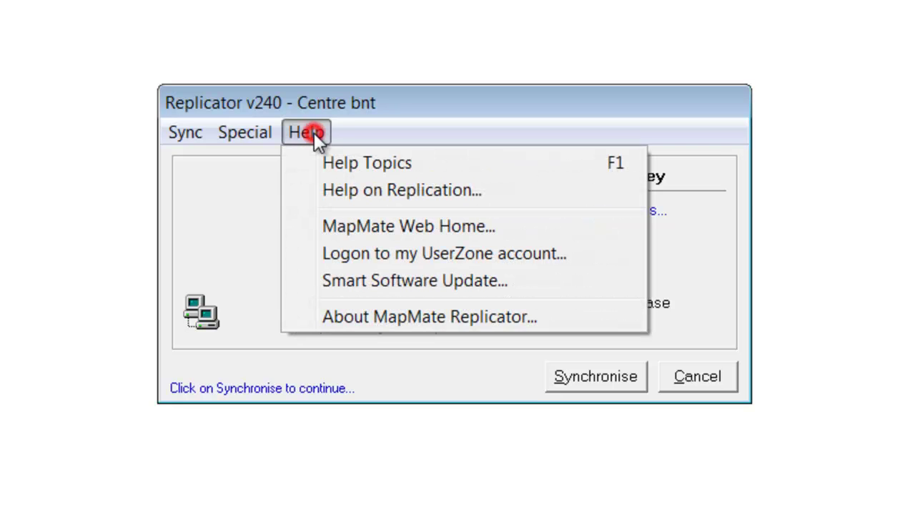
click(372, 282)
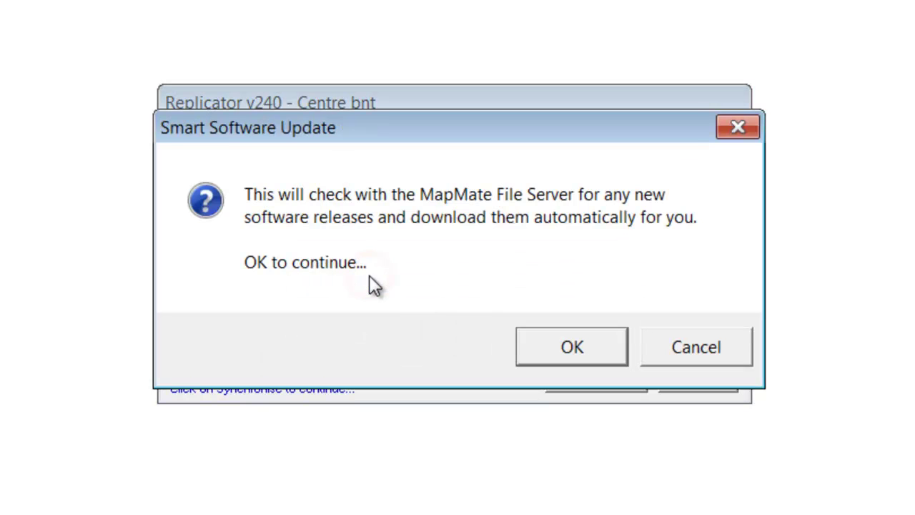
click(565, 350)
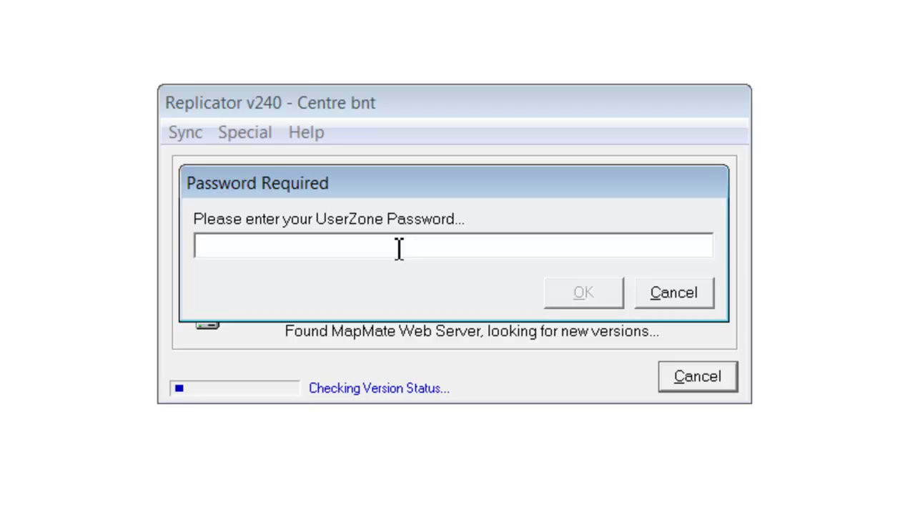
- Enter the UserZone password, confirm Replicator and MapMate are at version 240, and dismiss the result
text(********)
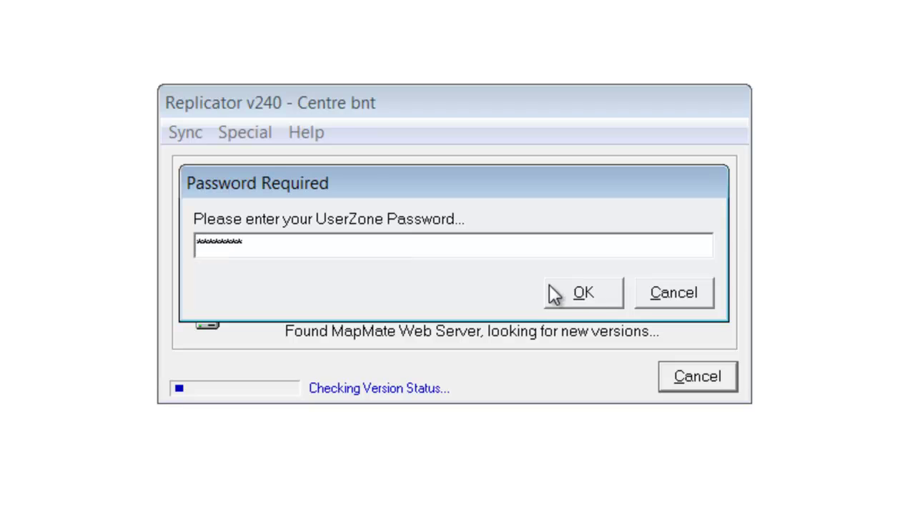
click(592, 295)
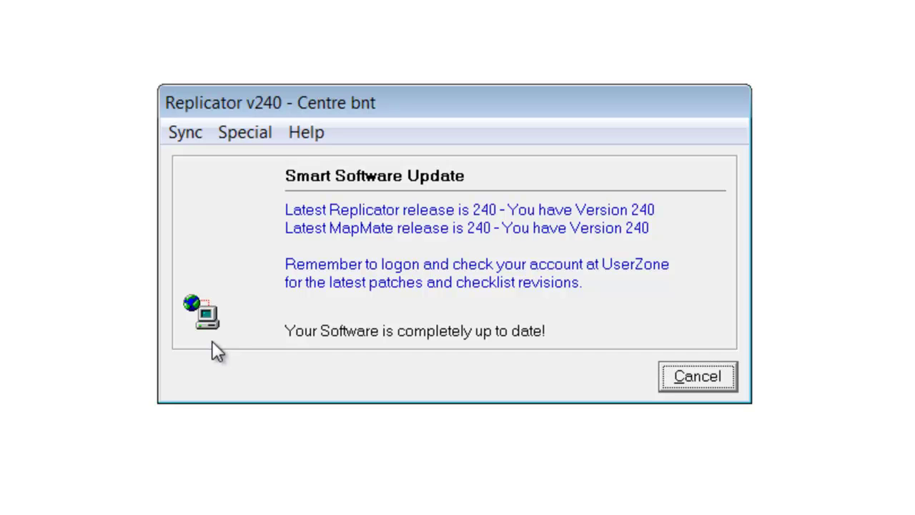
click(698, 377)
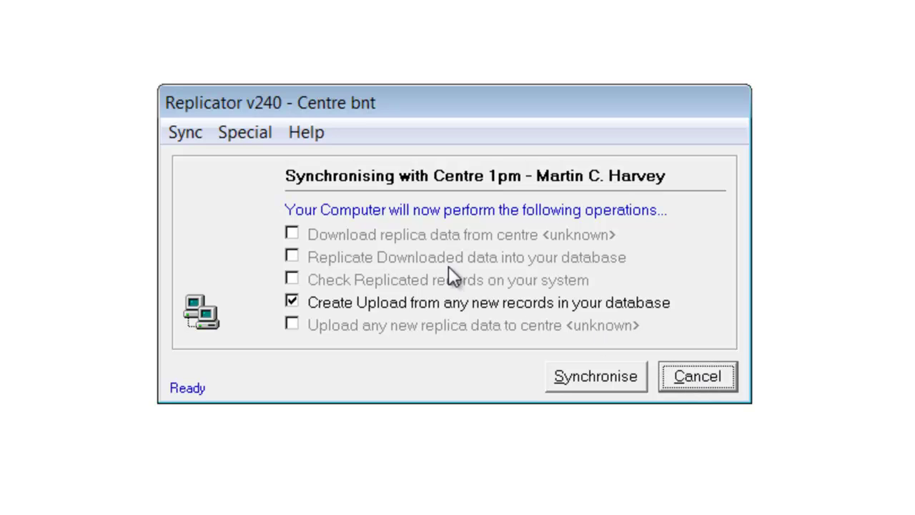
- Open the UserZone logon page in the browser via Help > Logon to my UserZone account
click(306, 131)
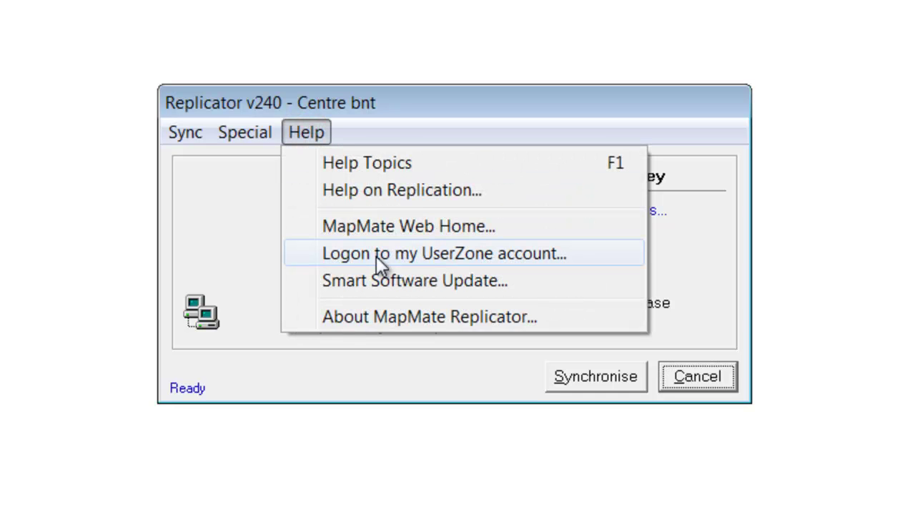
click(468, 253)
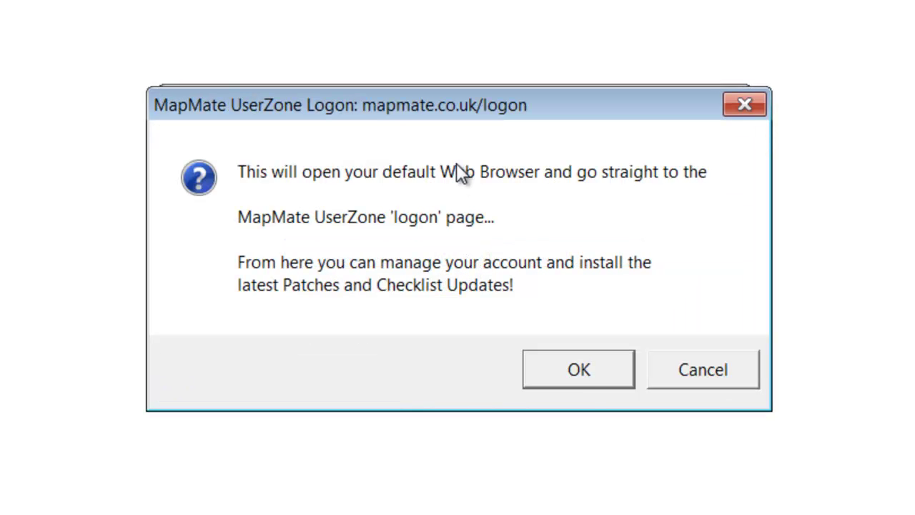
click(584, 367)
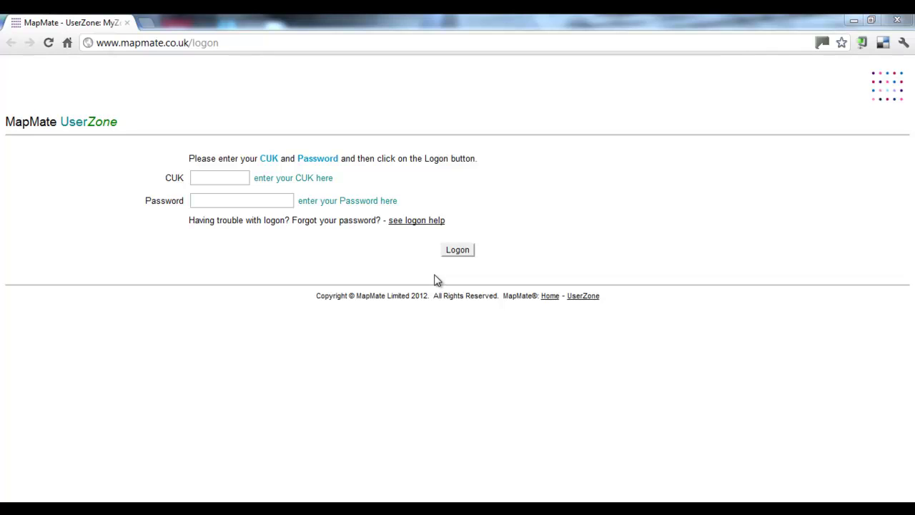
- Log on to UserZone using the CUK and the autofilled password
click(214, 176)
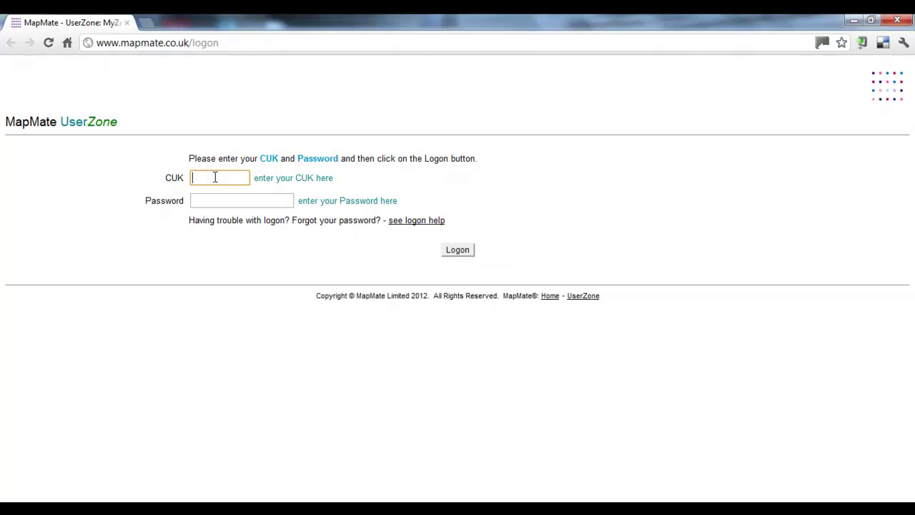
text(1pm)
key(Tab)
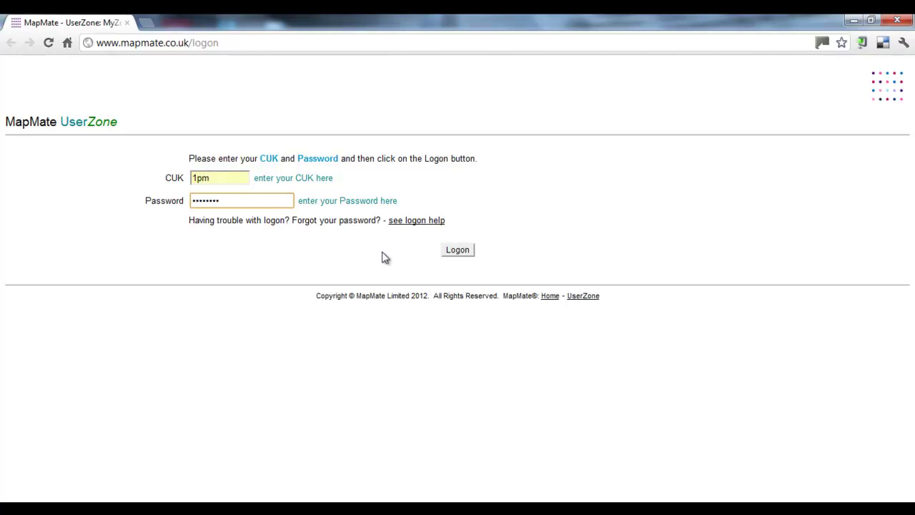
click(454, 252)
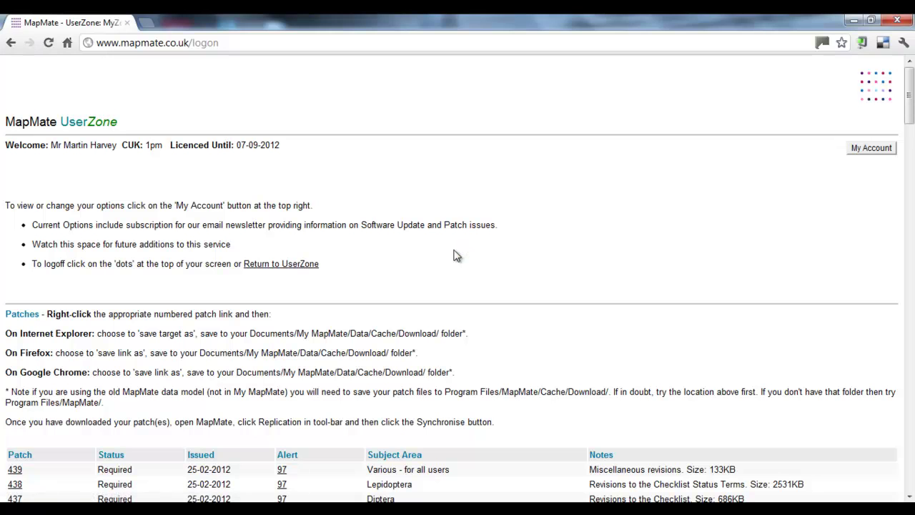
scroll(331, 300, down, 1)
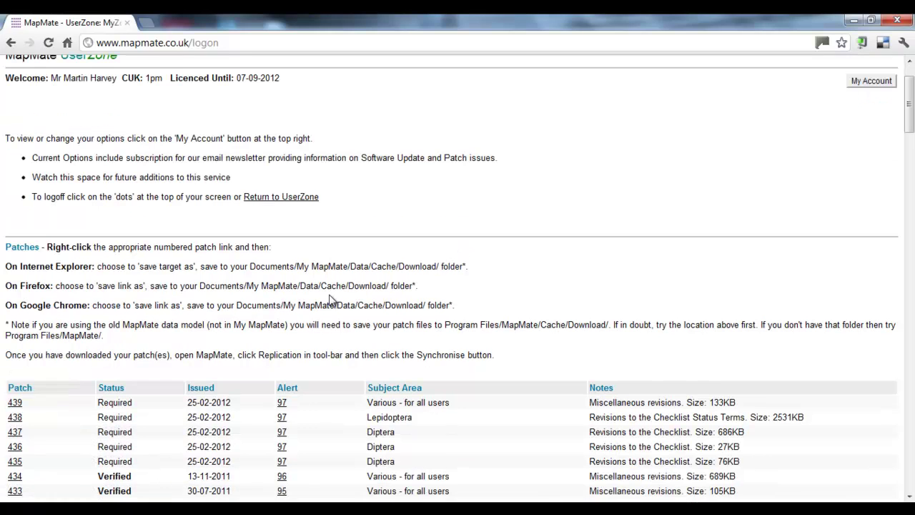
scroll(331, 300, down, 3)
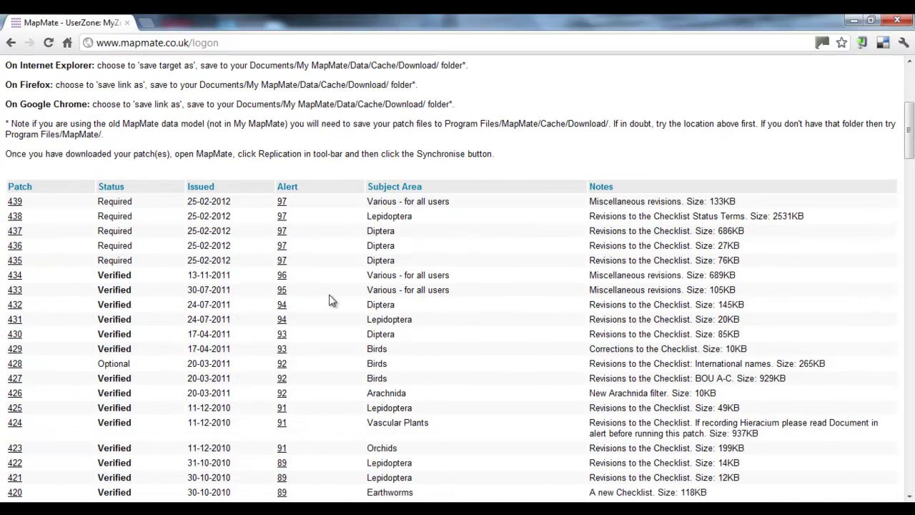
scroll(331, 300, down, 1)
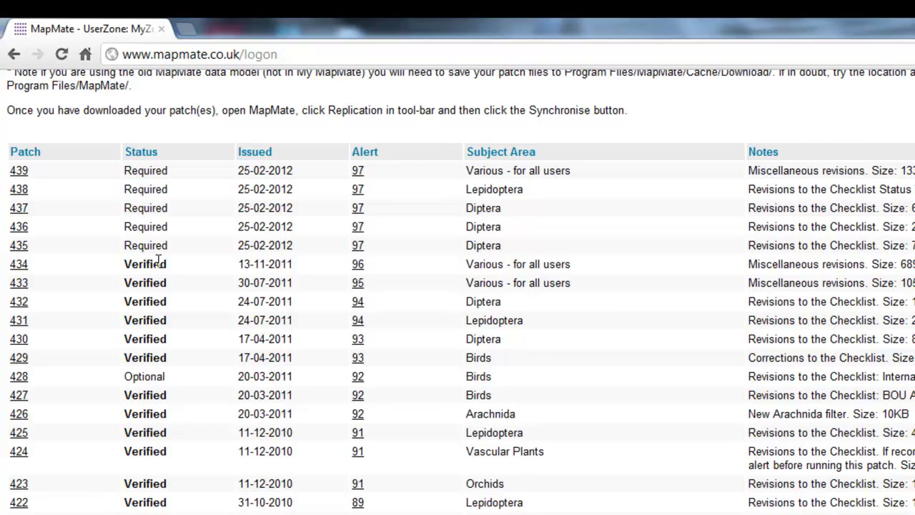
scroll(158, 261, down, 2)
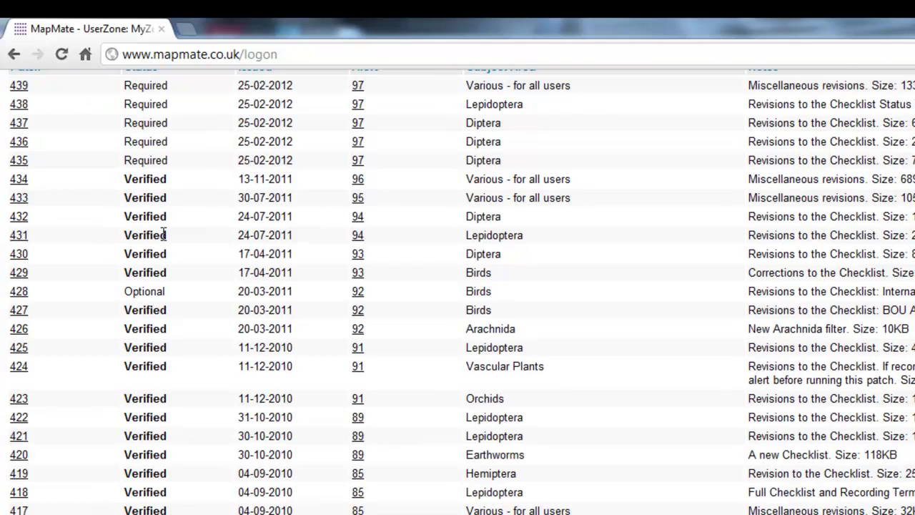
scroll(163, 235, down, 6)
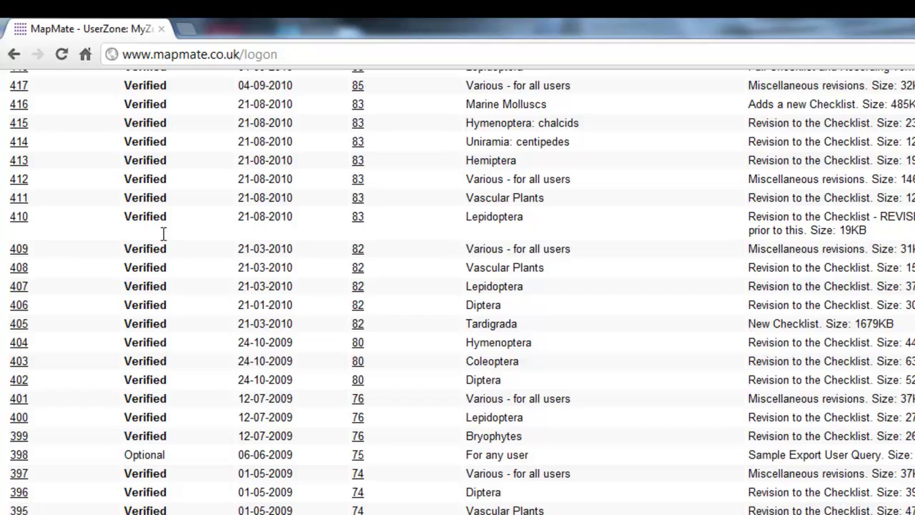
scroll(162, 234, up, 8)
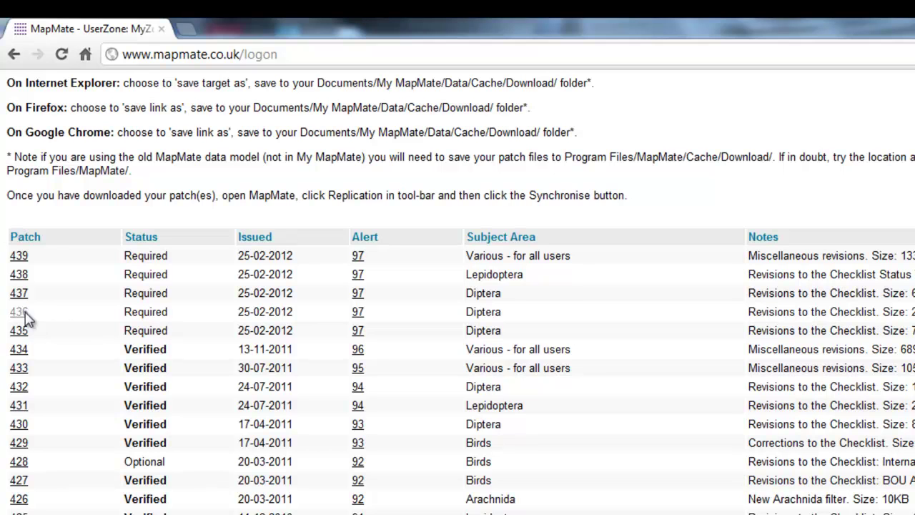
- Save the patch 435 link as 435spawn.sqz using 'Save link as...'
click(21, 334)
right_click(21, 336)
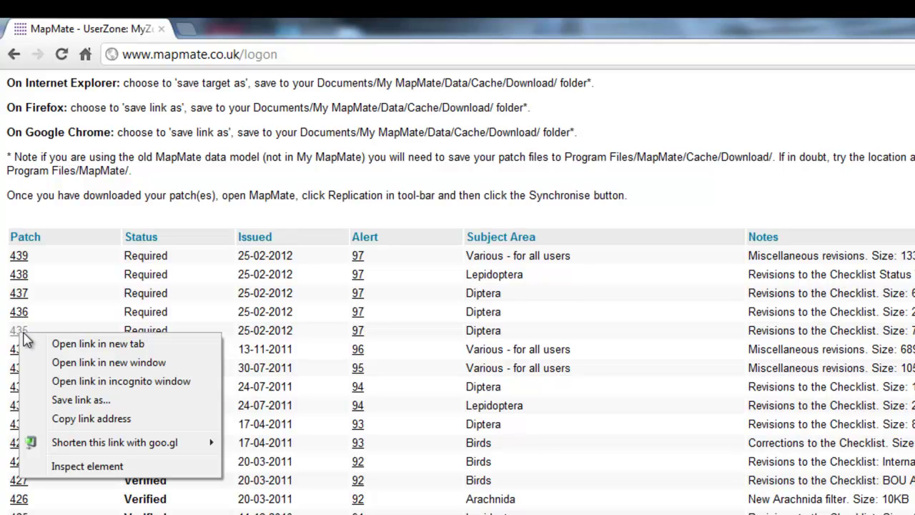
click(82, 403)
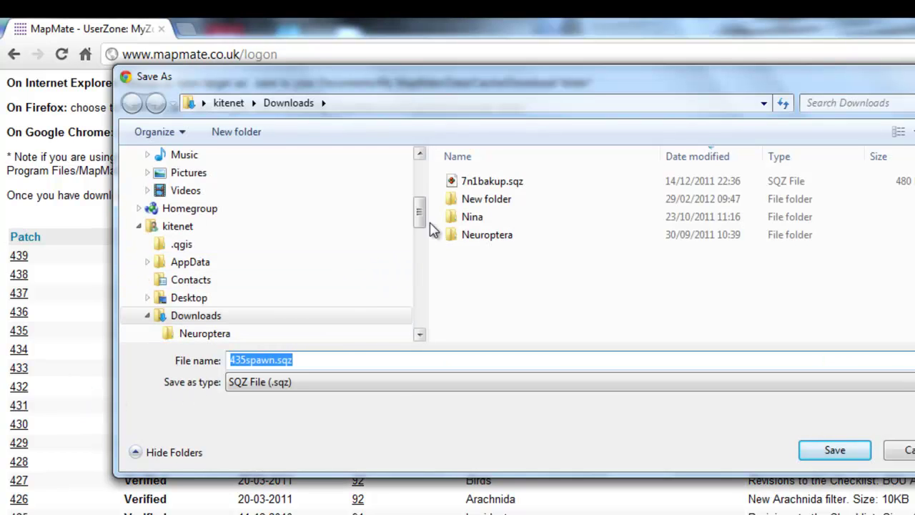
- Save 435spawn.sqz into My Documents\My MapMate\Data\Cache\Download
drag(423, 225, 421, 216)
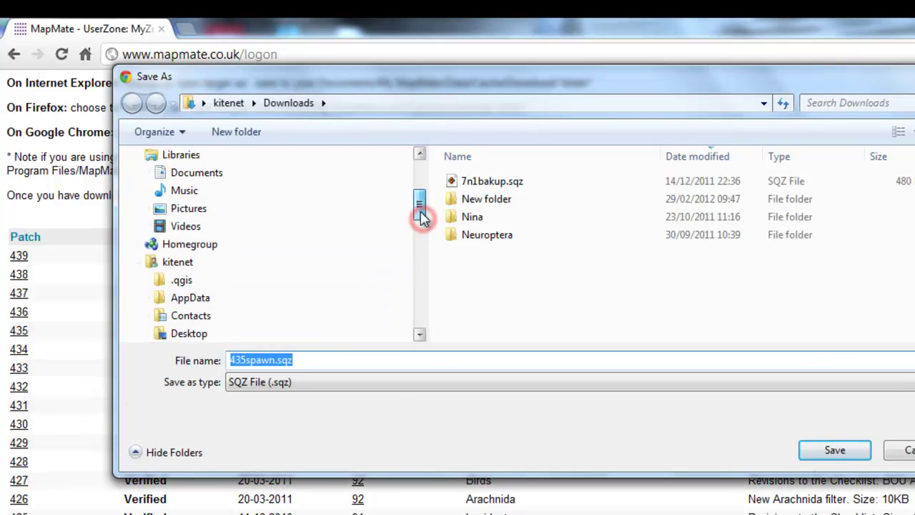
click(148, 174)
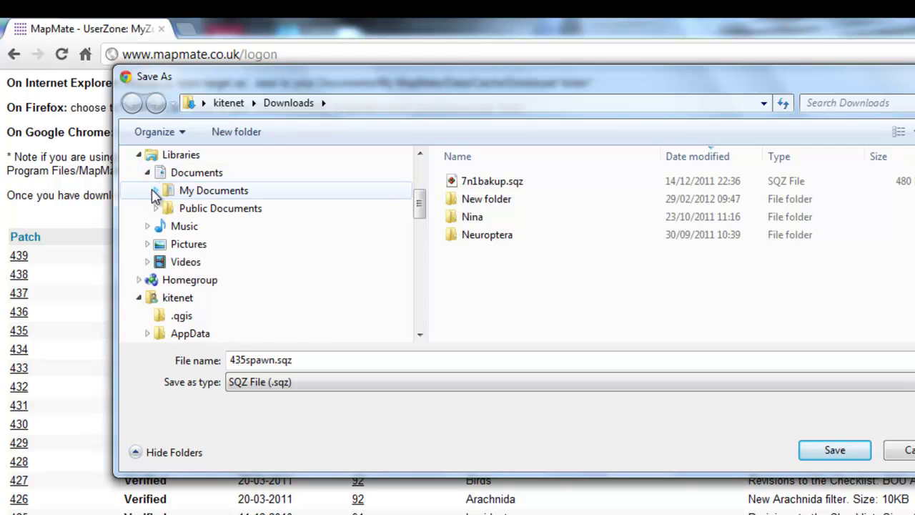
click(153, 191)
scroll(153, 241, down, 5)
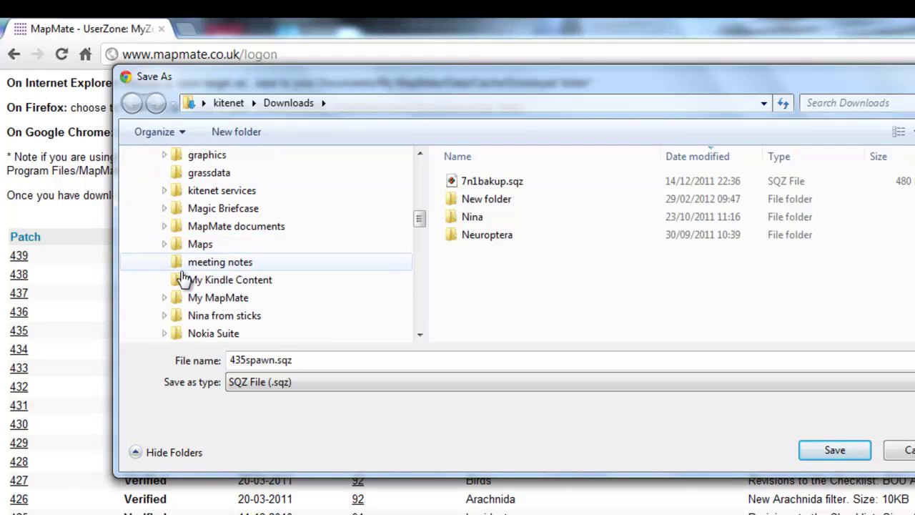
click(164, 297)
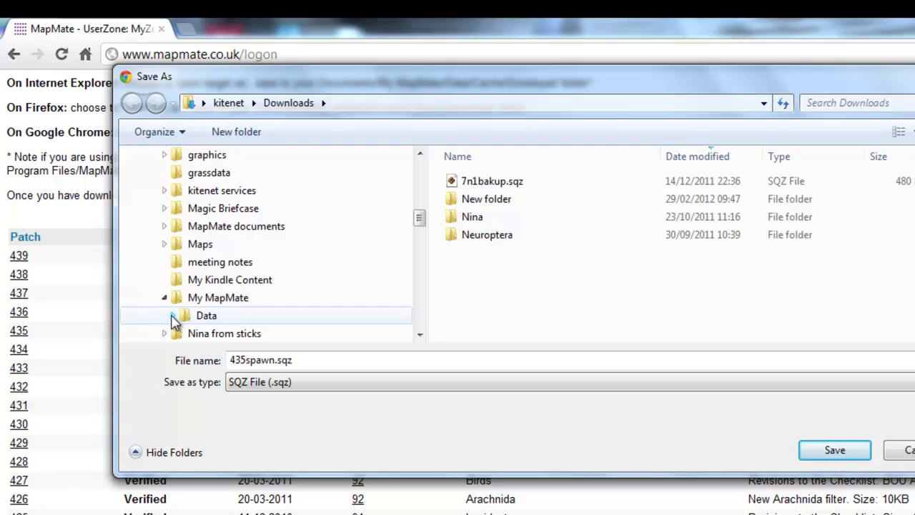
click(173, 315)
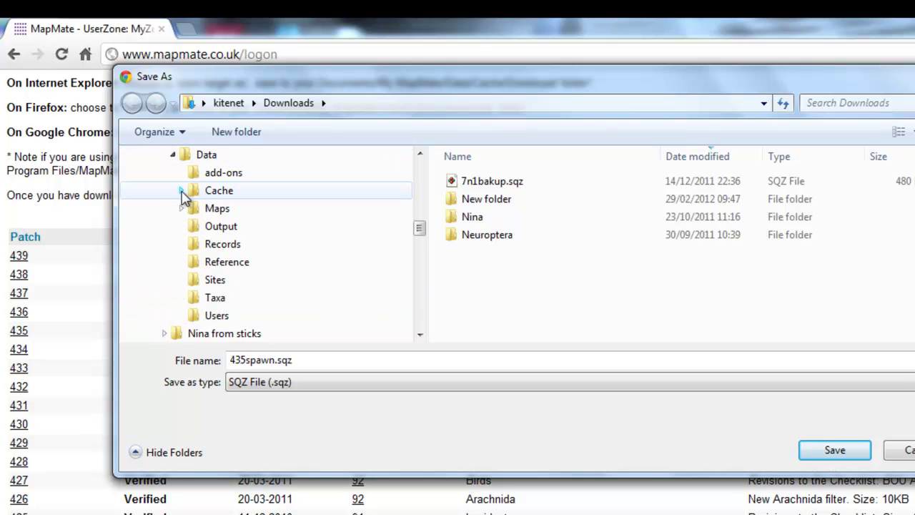
click(181, 190)
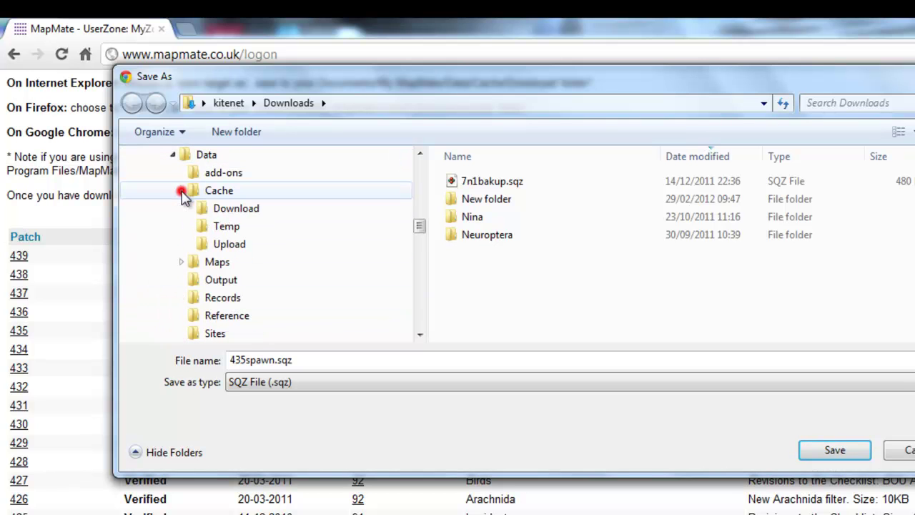
click(251, 209)
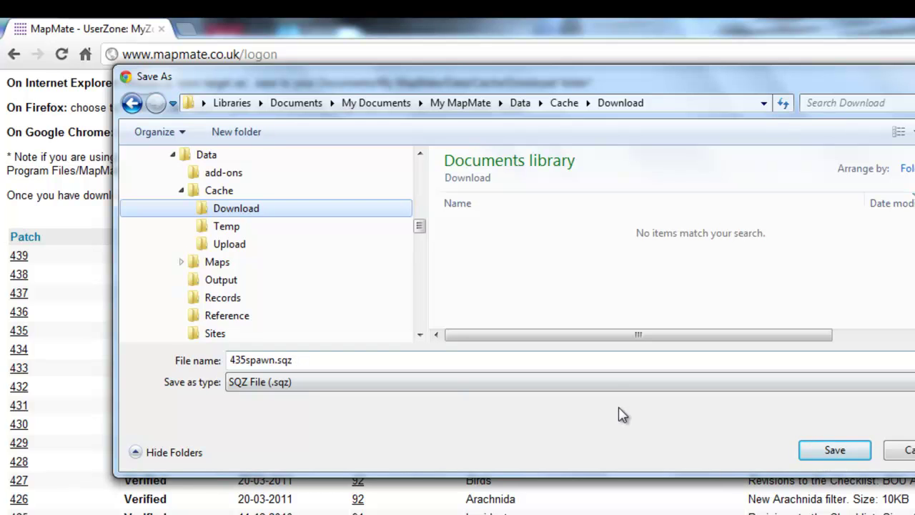
click(834, 451)
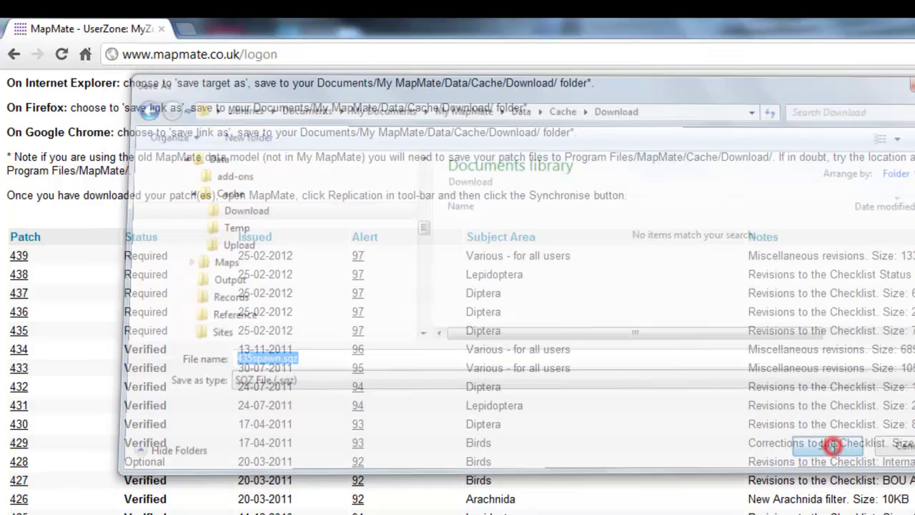